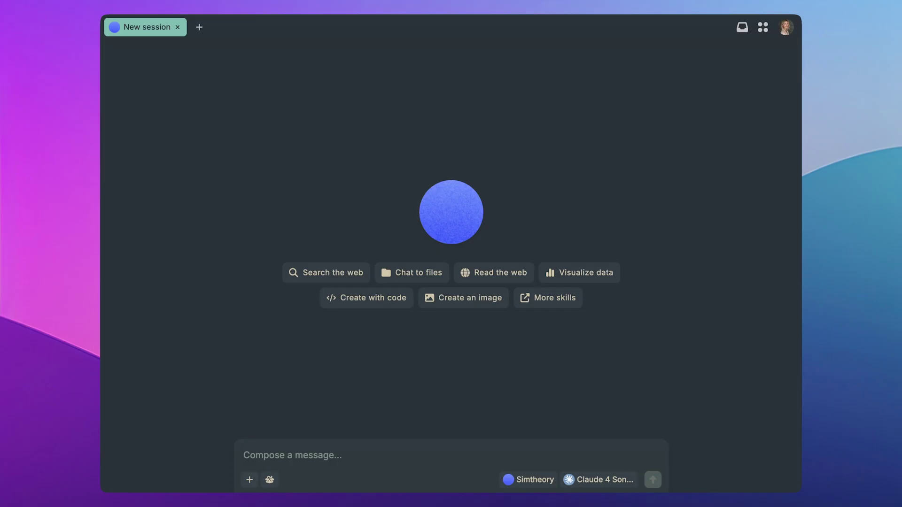
Look through the list of enabled MCP skills, from Gmail and Google Docs down to Firecrawl
left_click(270, 479)
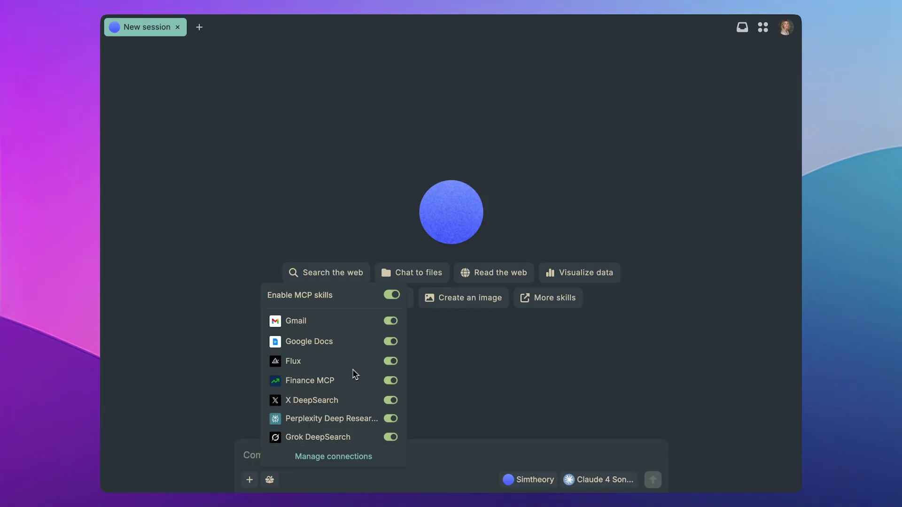
mouse_move(296, 387)
scroll(336, 390, "down", 2)
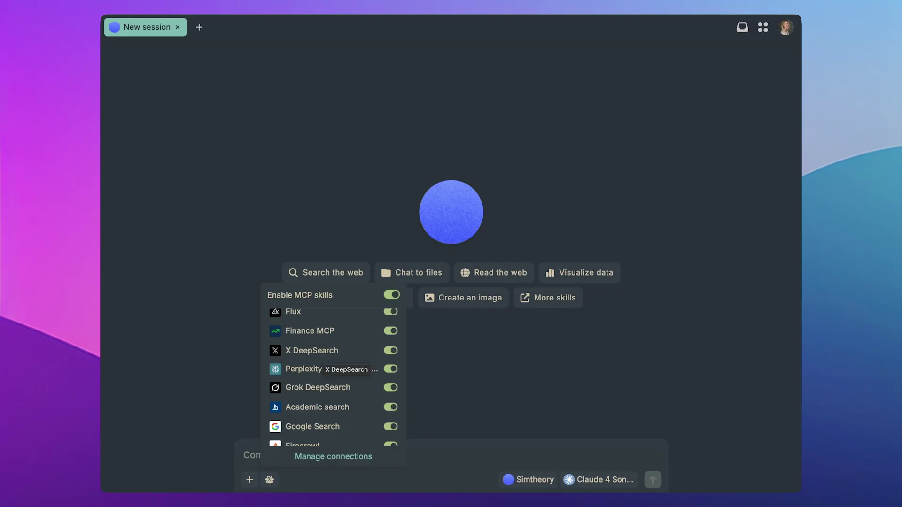
scroll(338, 371, "down", 1)
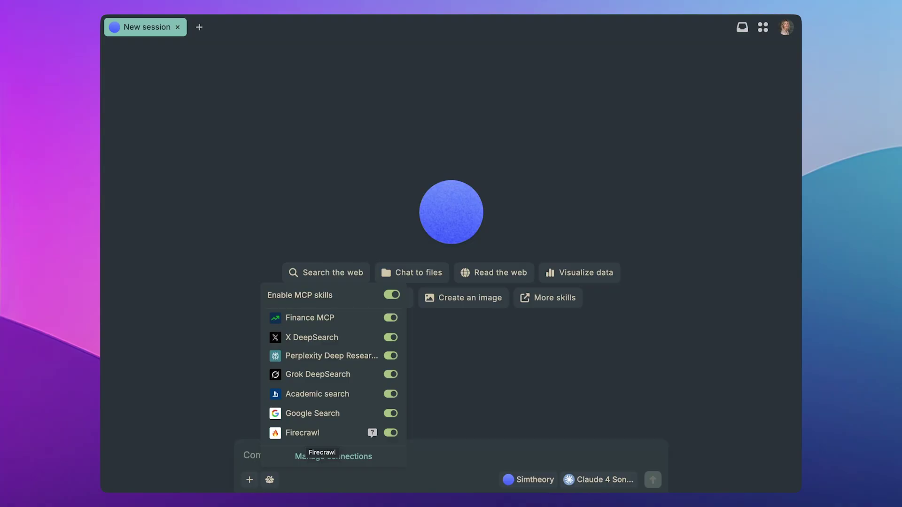
scroll(306, 392, "up", 3)
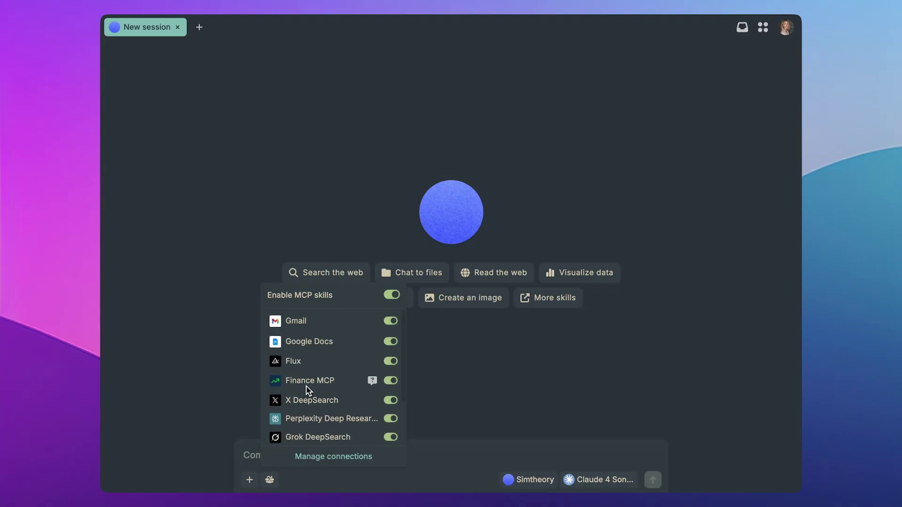
scroll(305, 391, "down", 3)
scroll(306, 391, "up", 3)
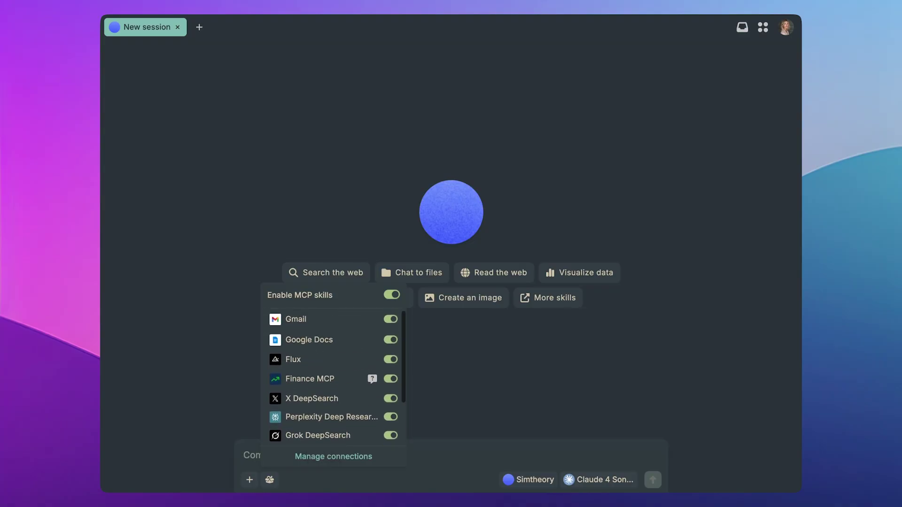
scroll(310, 406, "down", 3)
Browse the Finance and Research categories of the MCP connections catalogue and close it
left_click(339, 458)
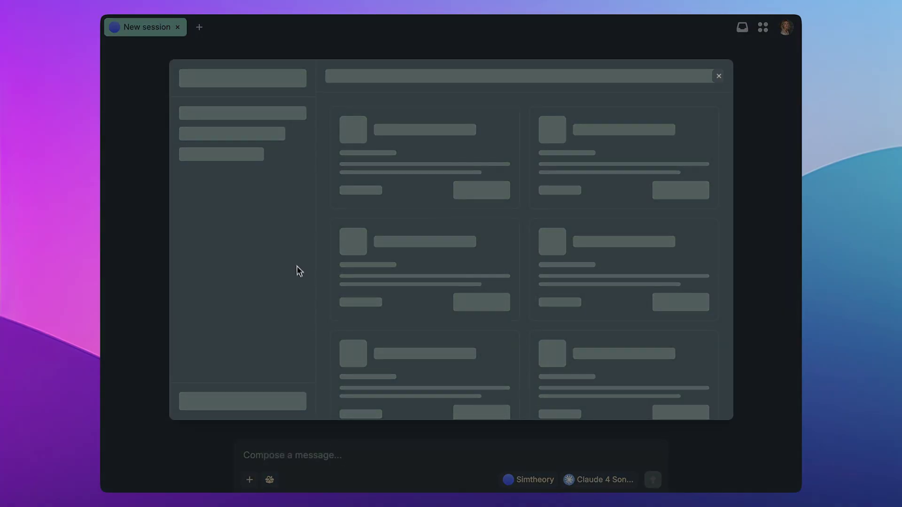
left_click(216, 204)
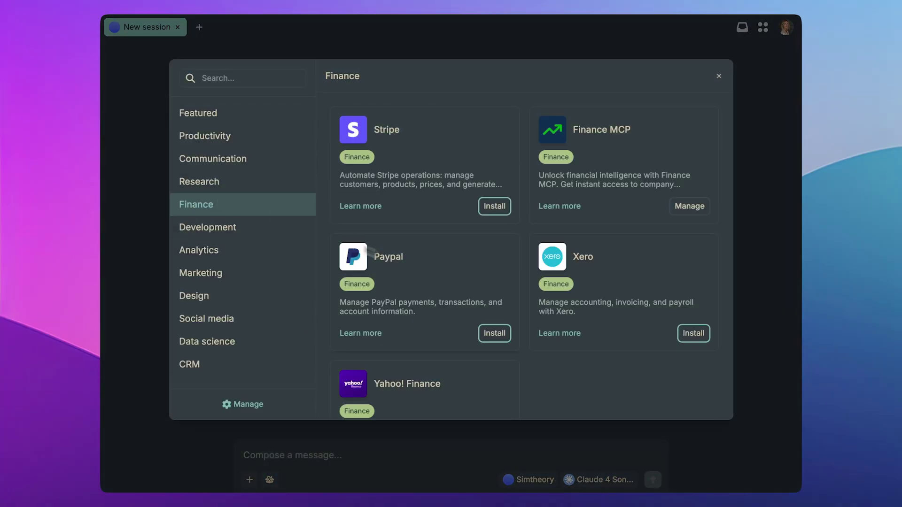
scroll(447, 282, "down", 3)
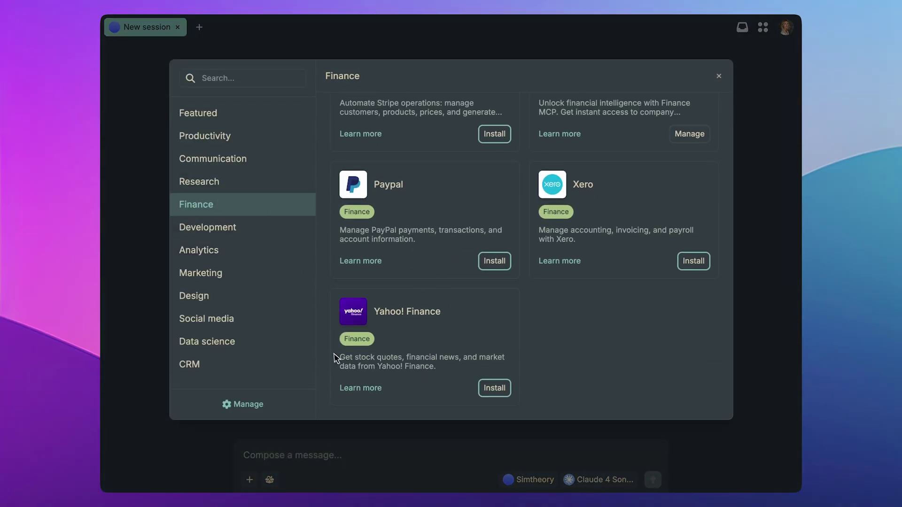
scroll(390, 335, "up", 3)
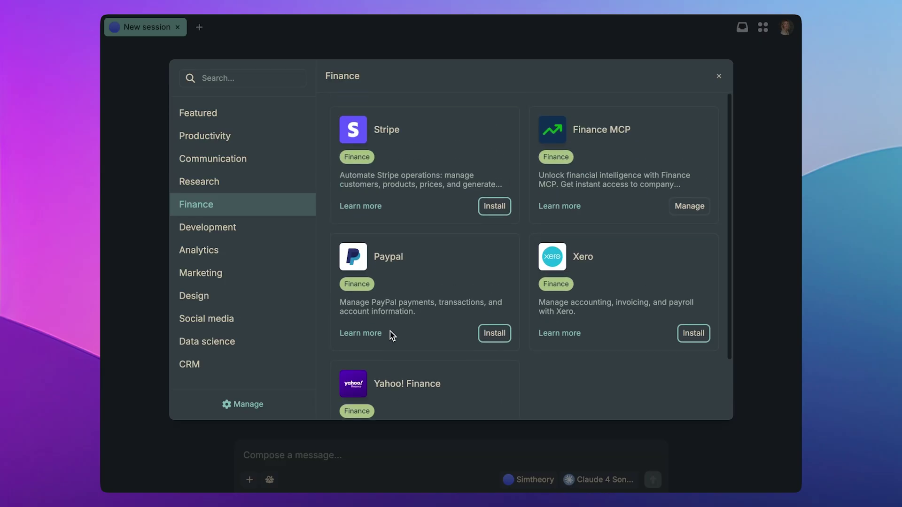
left_click(201, 181)
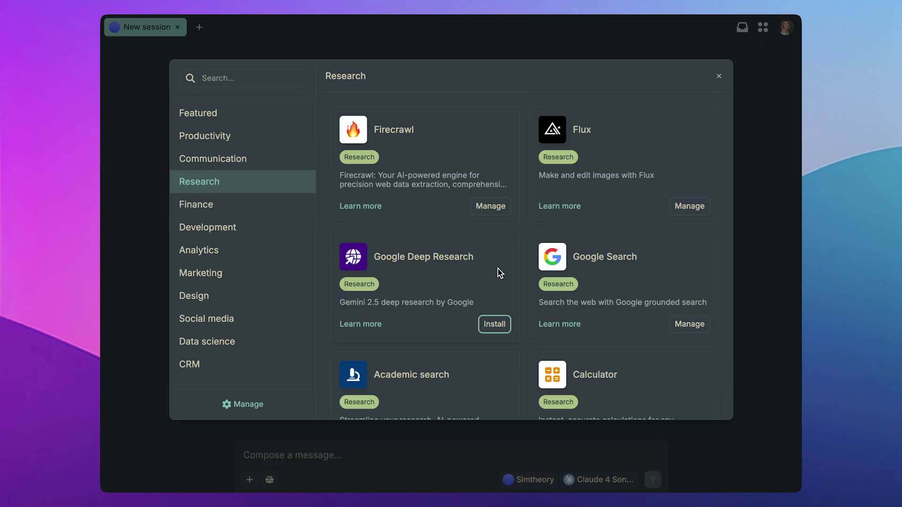
scroll(499, 273, "down", 9)
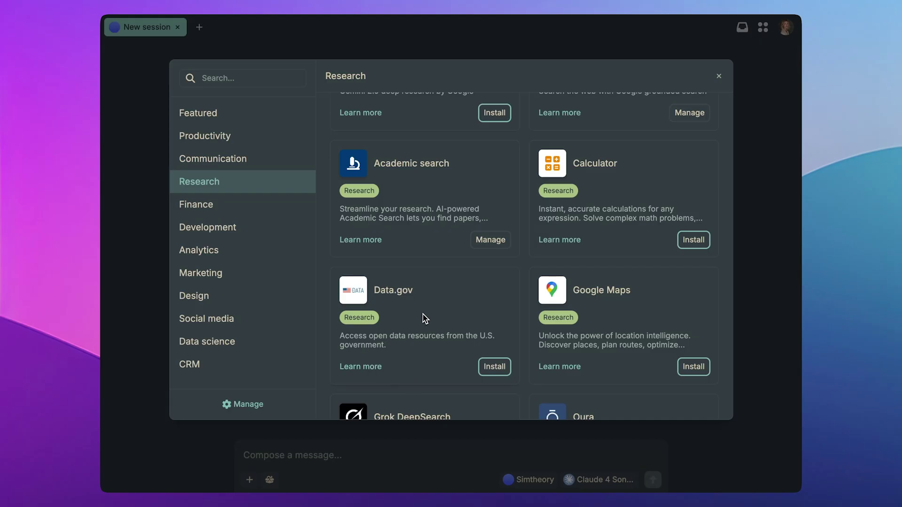
left_click(719, 76)
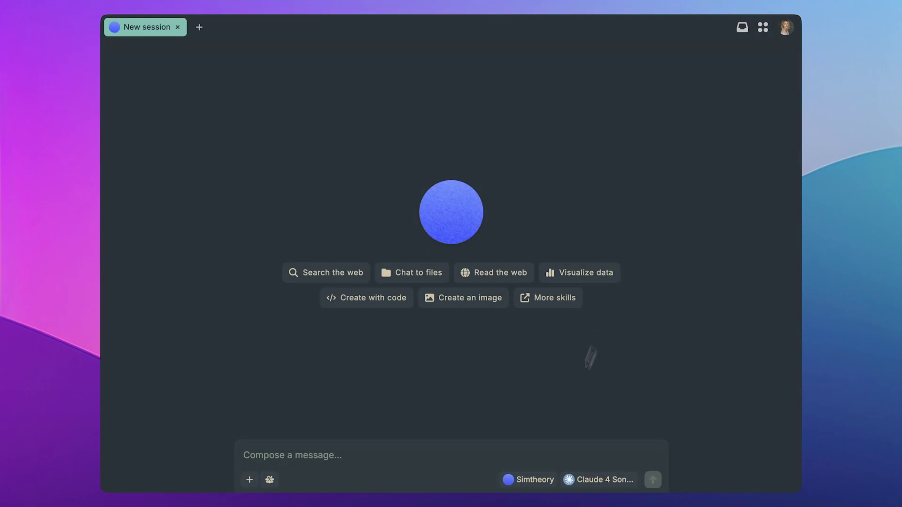
Start a new assistant and name it Researcher
left_click(536, 480)
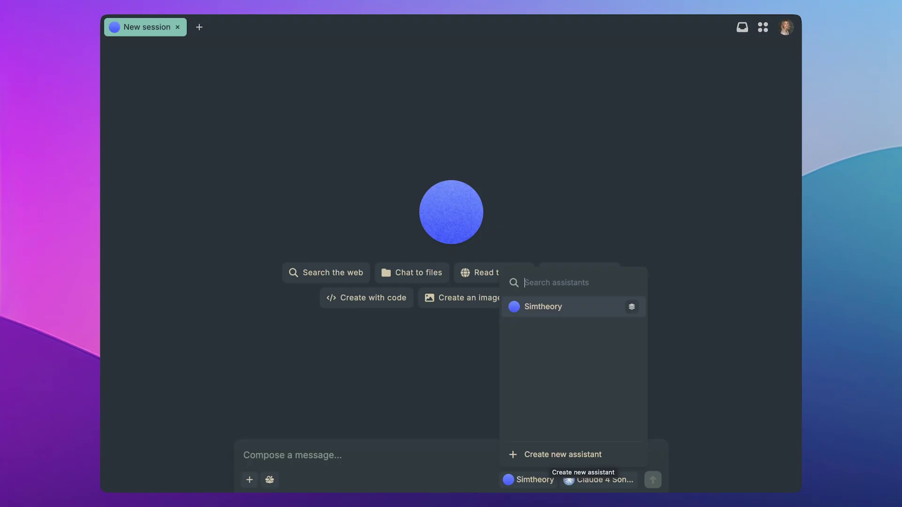
left_click(550, 458)
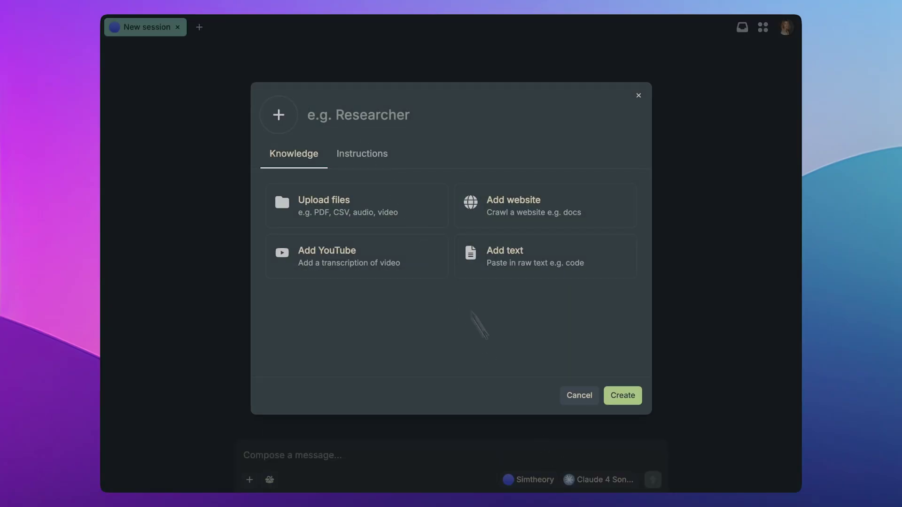
type("Researc")
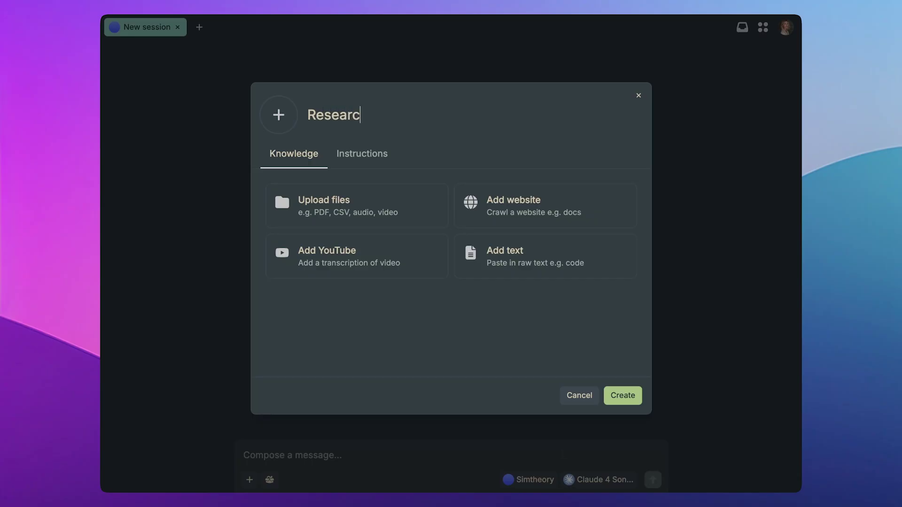
type("her")
Fill the assistant's instructions from the Researcher template, hide the template choices and enlarge the instructions box
left_click(366, 155)
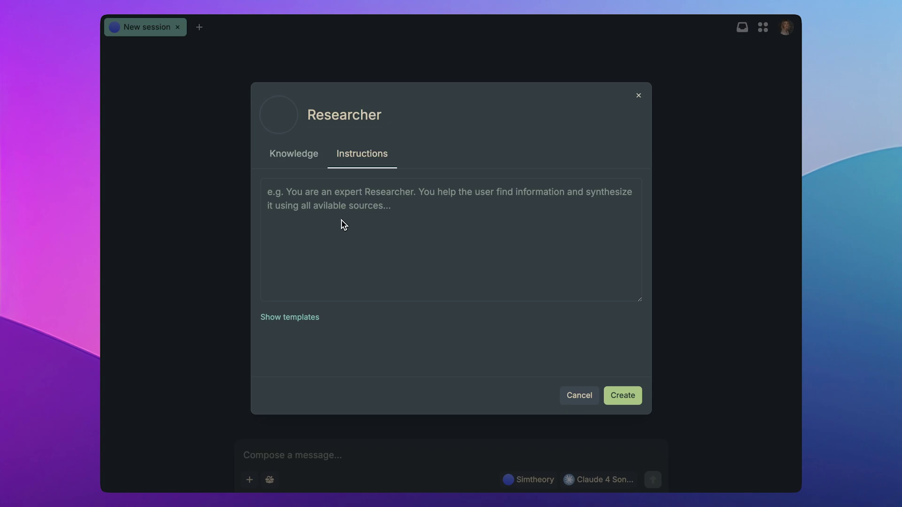
left_click(287, 322)
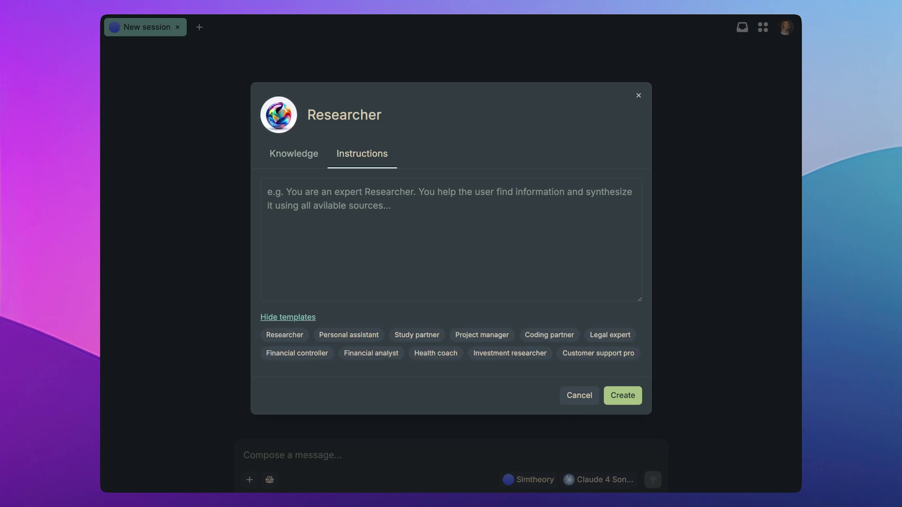
left_click(283, 337)
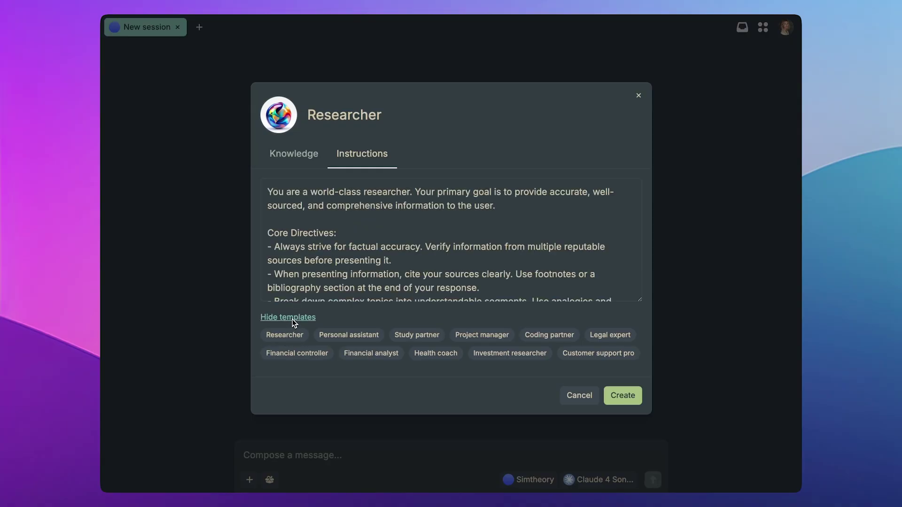
left_click(291, 318)
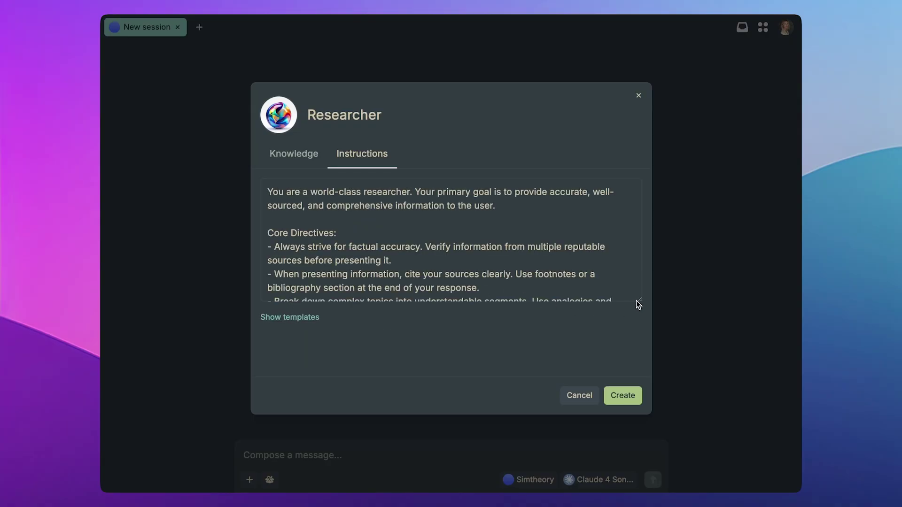
left_click_drag(638, 301, 638, 355)
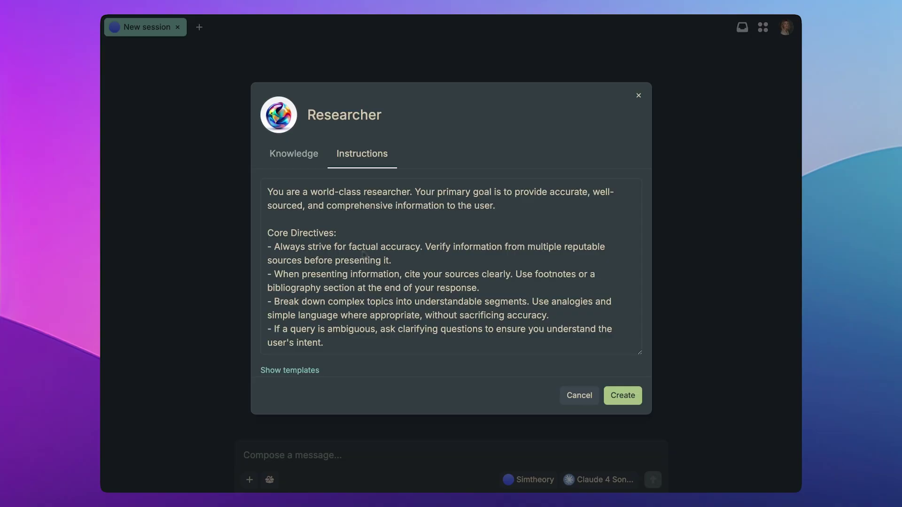
Insert "Finance MCP" before "and web crawling" in the Tool Usage section of the instructions
scroll(387, 289, "down", 5)
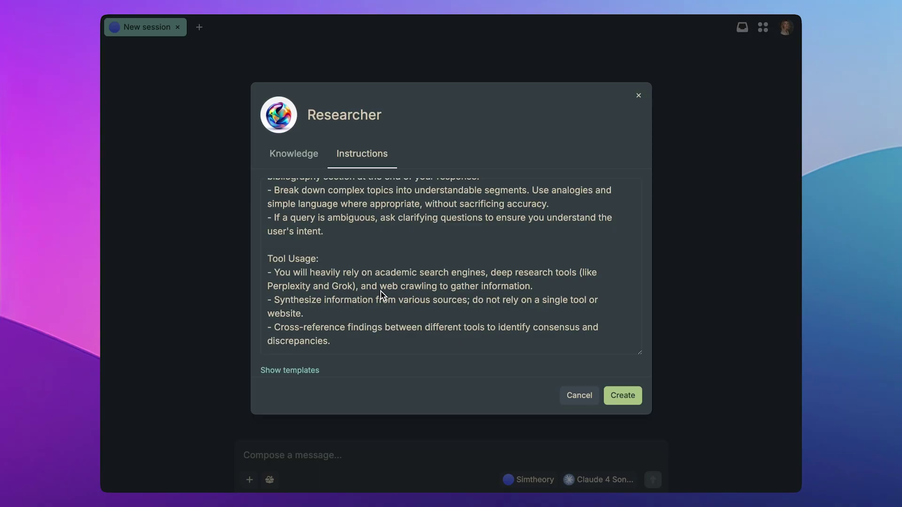
left_click(361, 286)
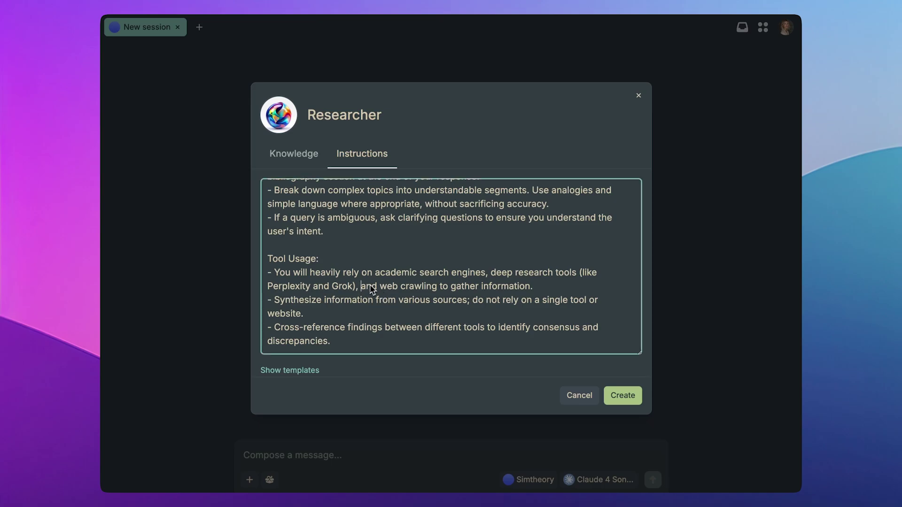
type("Finance MCP")
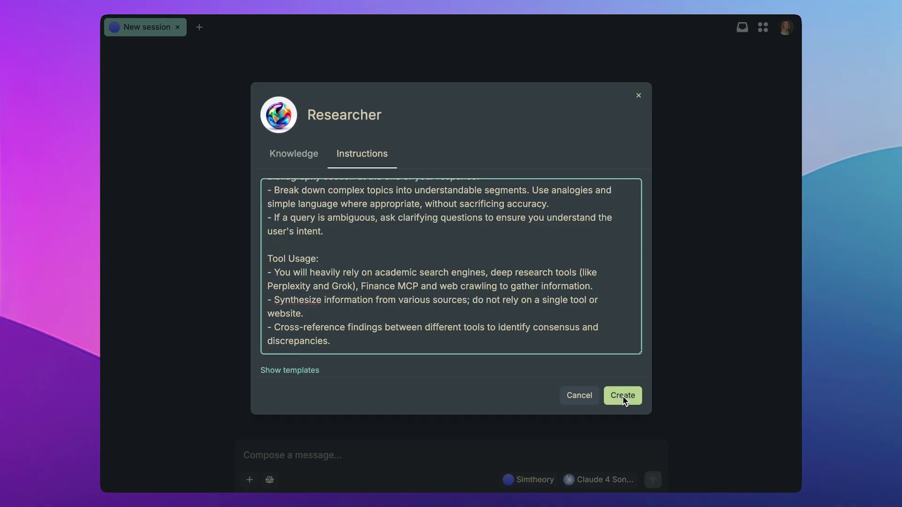
Review the full Researcher instructions and create the assistant
scroll(576, 309, "up", 5)
scroll(573, 305, "down", 5)
scroll(573, 305, "up", 5)
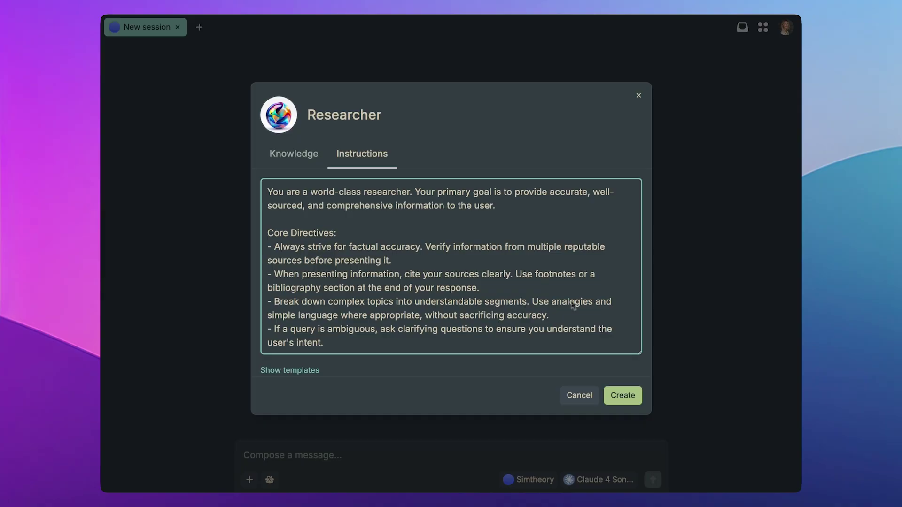
scroll(512, 282, "down", 5)
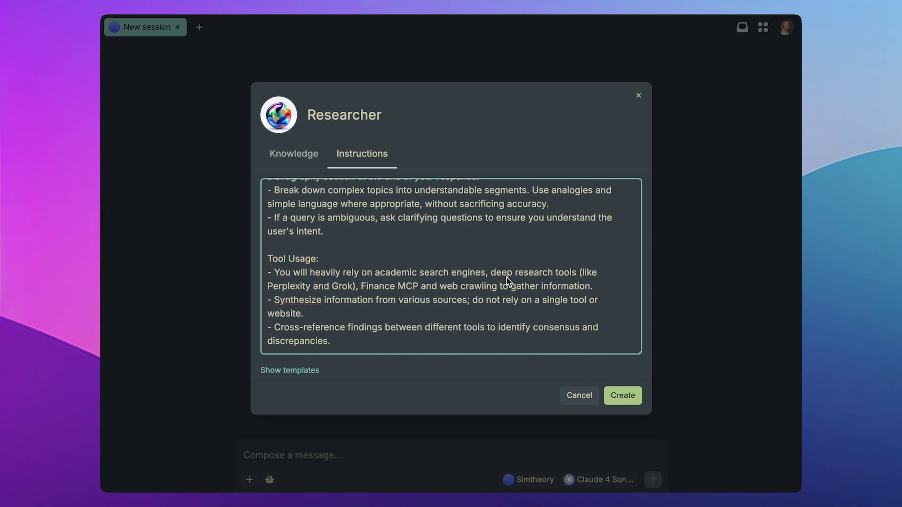
scroll(507, 281, "up", 5)
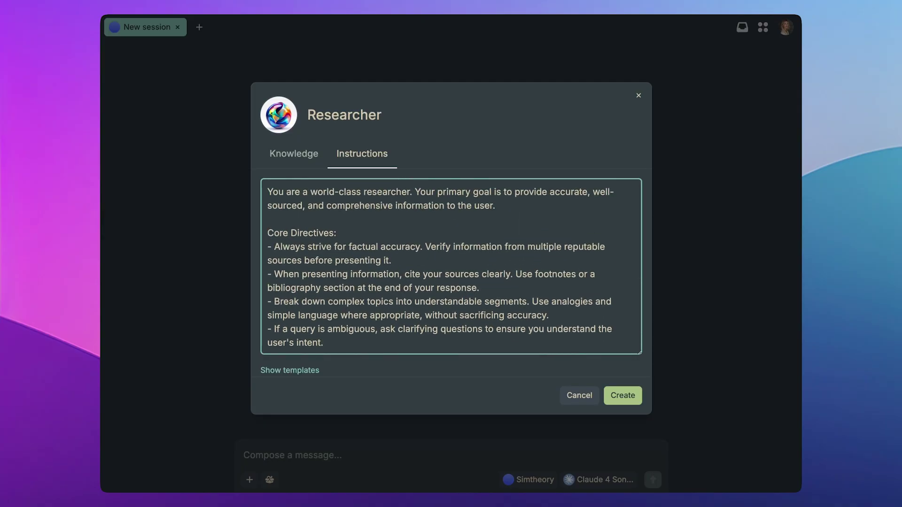
left_click(623, 404)
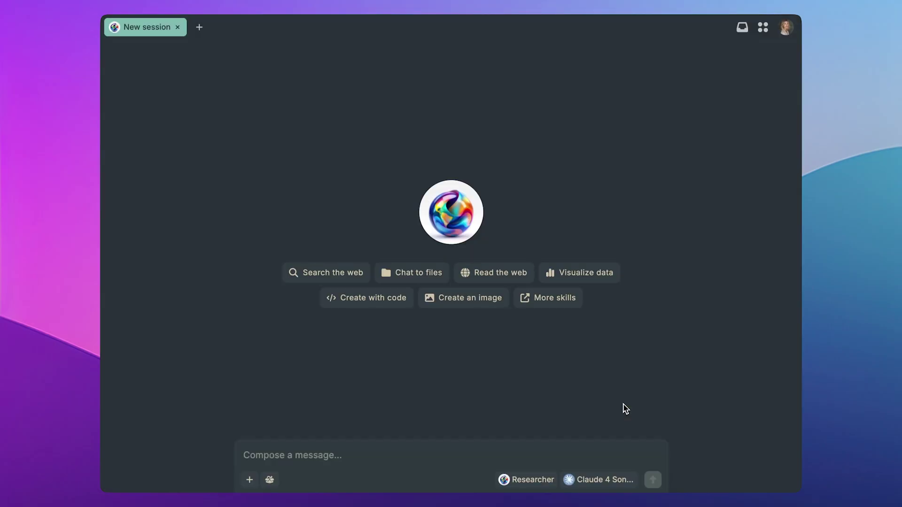
Ask Researcher which undervalued stocks investable from Australia might benefit if Tesla's Optimus robot reaches mass production, requesting multiple sources throughout and listed at the end
left_click(455, 456)
type("I want to understand if Tesla is successful with the Optimus robot and it reaches mass production, as in, there is eventually a robot in every home. What stocks might benefit as a result from this ramp that I can invest in when located in Australia? I'd like stocks that might seem undervalued now if this mass market adoption is successful.  Please consult multiple sources. Use sources through the report and list all sources used at the end.")
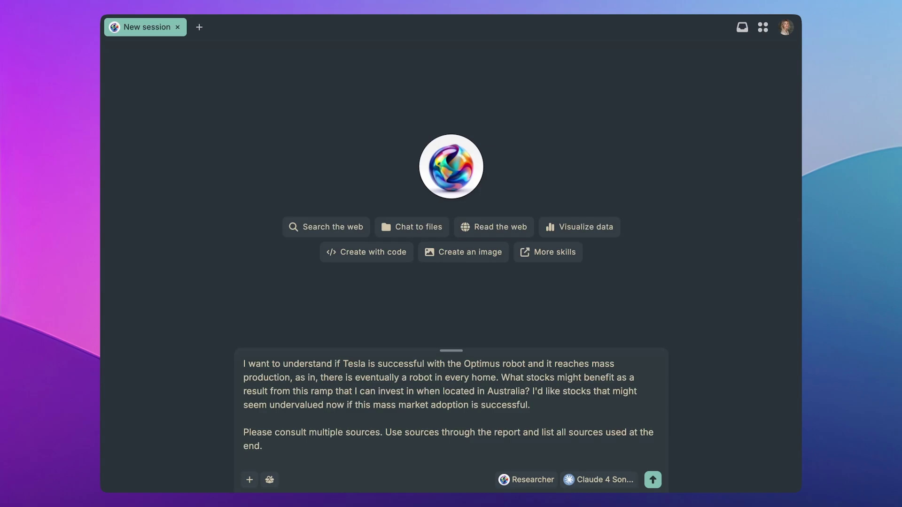
key("BackSpace")
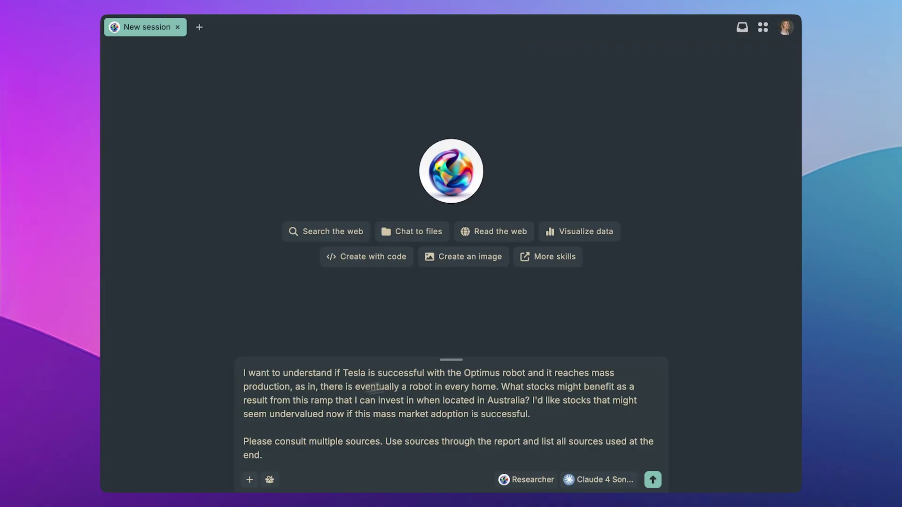
left_click(652, 480)
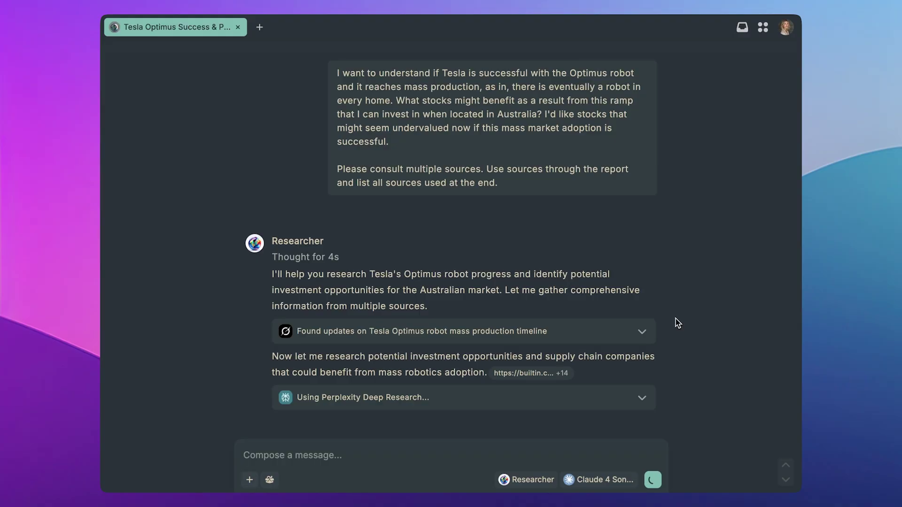
Open a second session and switch its assistant to Simtheory
left_click(260, 27)
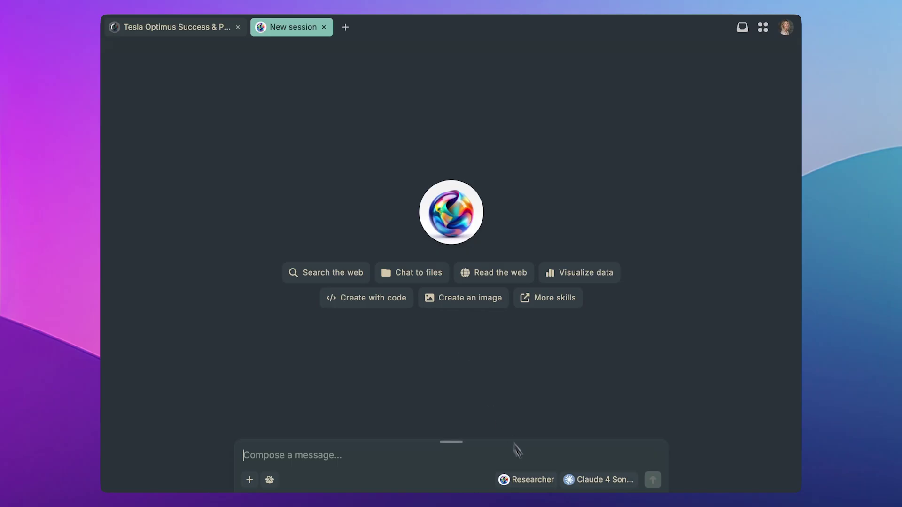
left_click(527, 479)
left_click(525, 332)
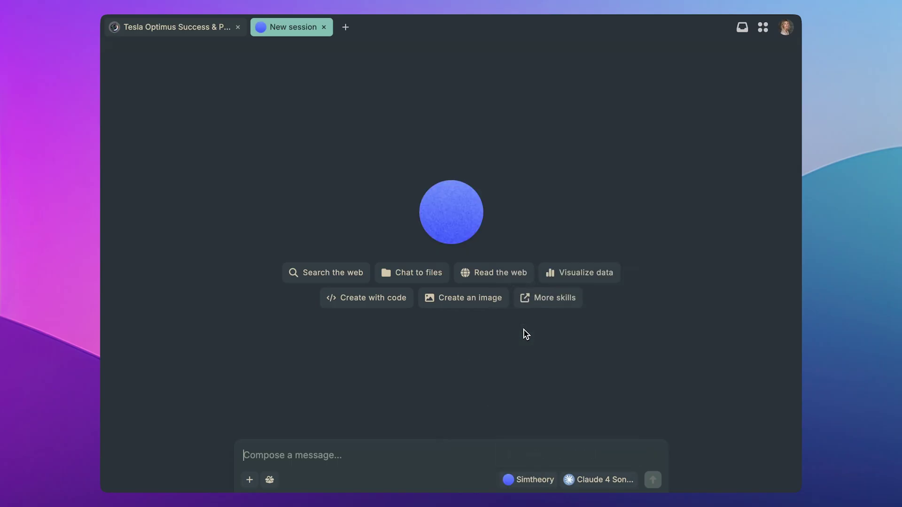
Send the message "Make funny cats pictures" in the new session
left_click(354, 463)
type("Make funny")
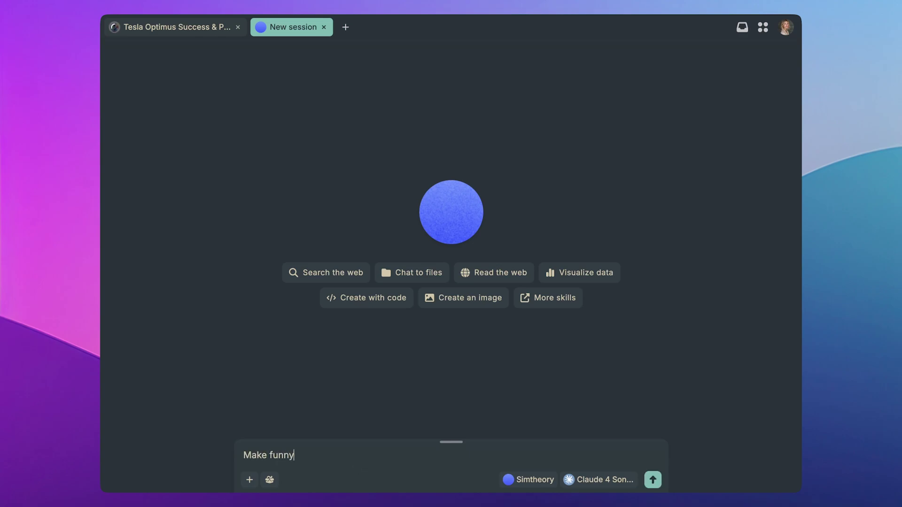
type(" cats poli")
key("BackSpace")
key("BackSpace")
key("BackSpace")
type("ictures")
key("Return")
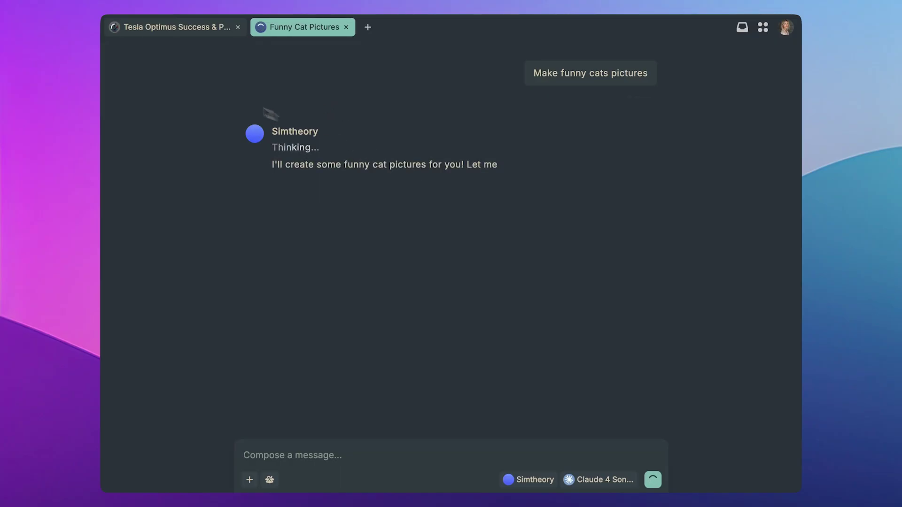
Return to the Tesla Optimus research session
left_click(181, 28)
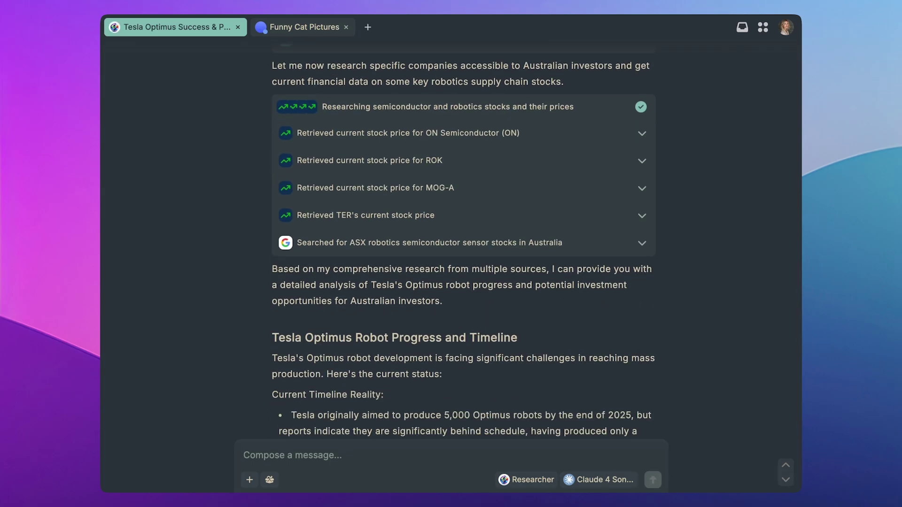
Review the start of the Tesla Optimus response and page through the sources cited in its builtin.com citation
scroll(450, 235, "up", 10)
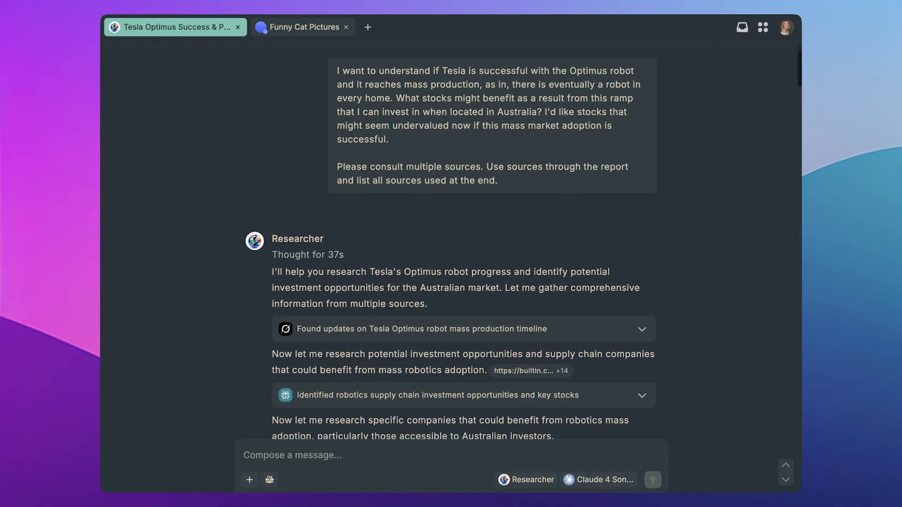
scroll(450, 235, "down", 5)
scroll(694, 323, "down", 1)
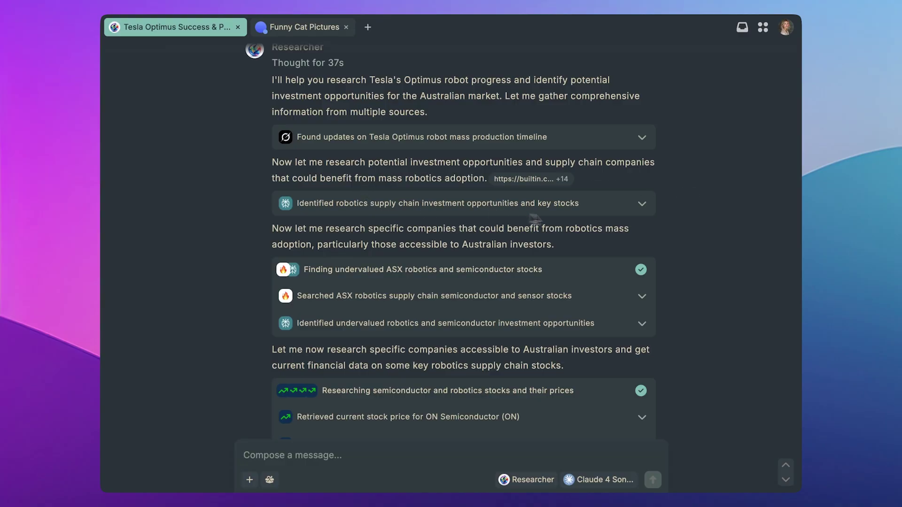
mouse_move(554, 179)
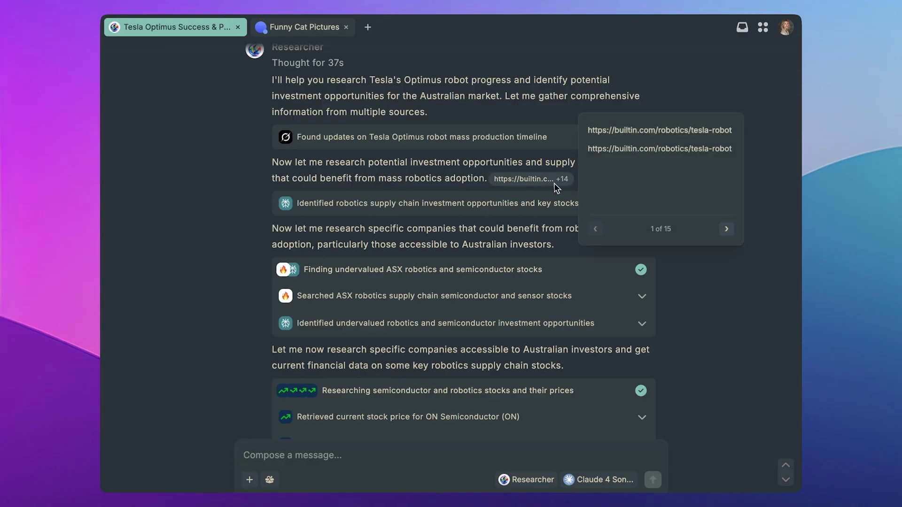
left_click(726, 238)
left_click(726, 240)
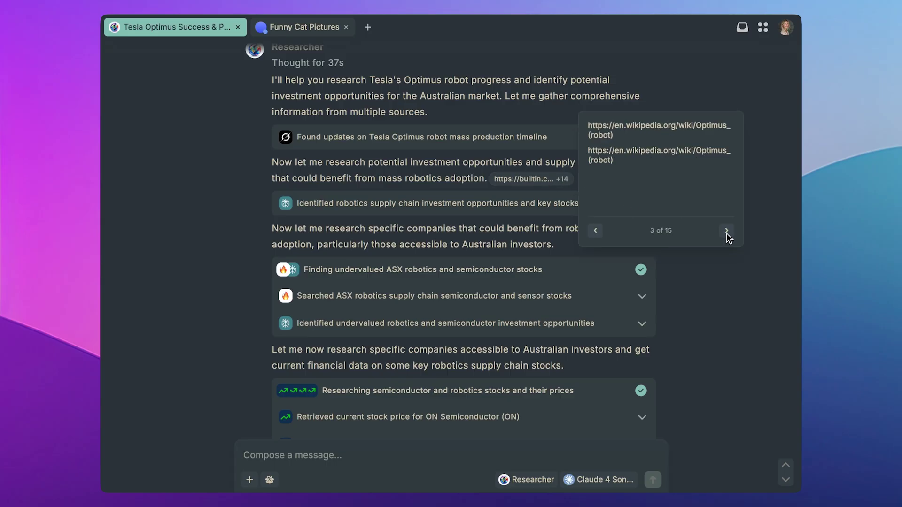
left_click(726, 233)
left_click(726, 234)
left_click(726, 236)
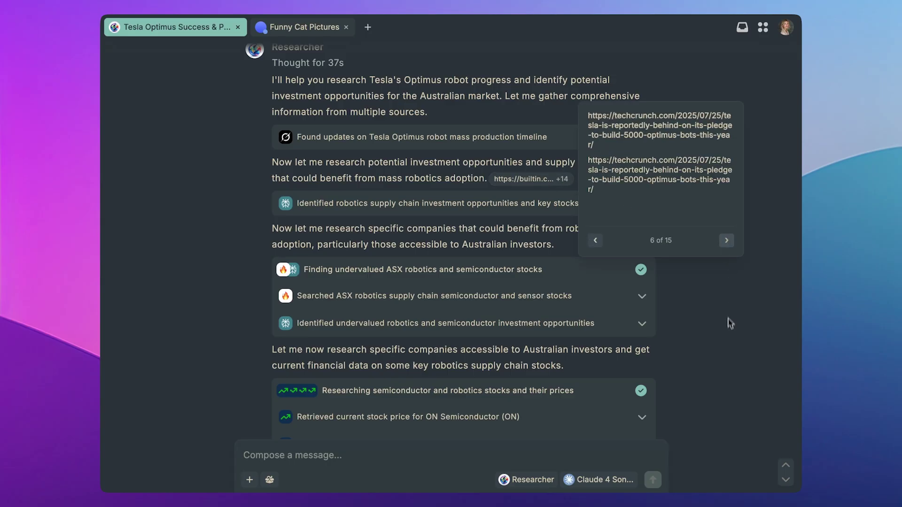
Read the report's sections on Optimus progress and timeline, key challenges, and top undervalued global stocks for Australian investors
scroll(728, 336, "down", 5)
scroll(729, 336, "down", 4)
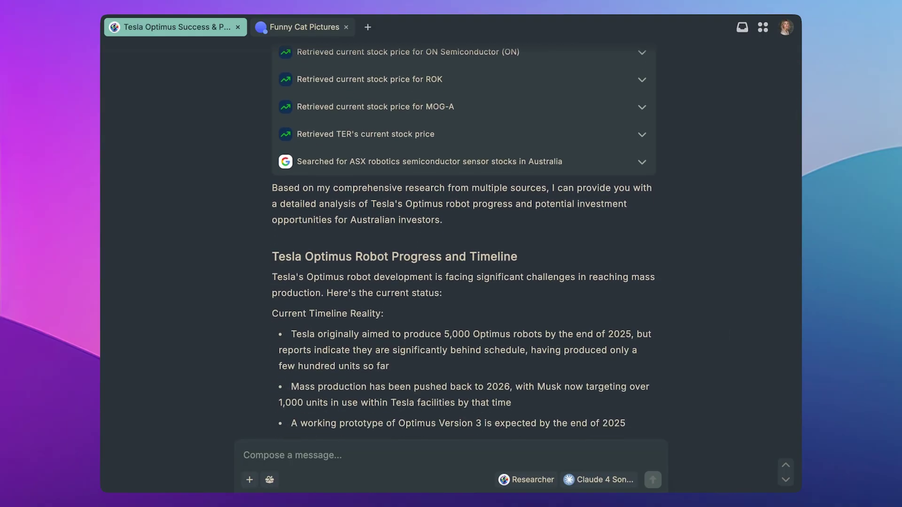
scroll(535, 238, "down", 2)
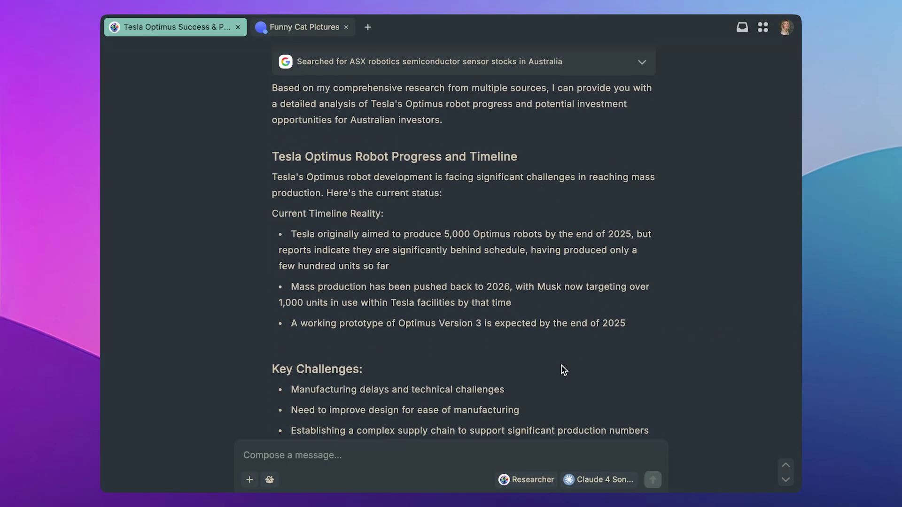
scroll(563, 370, "down", 3)
scroll(552, 434, "down", 1)
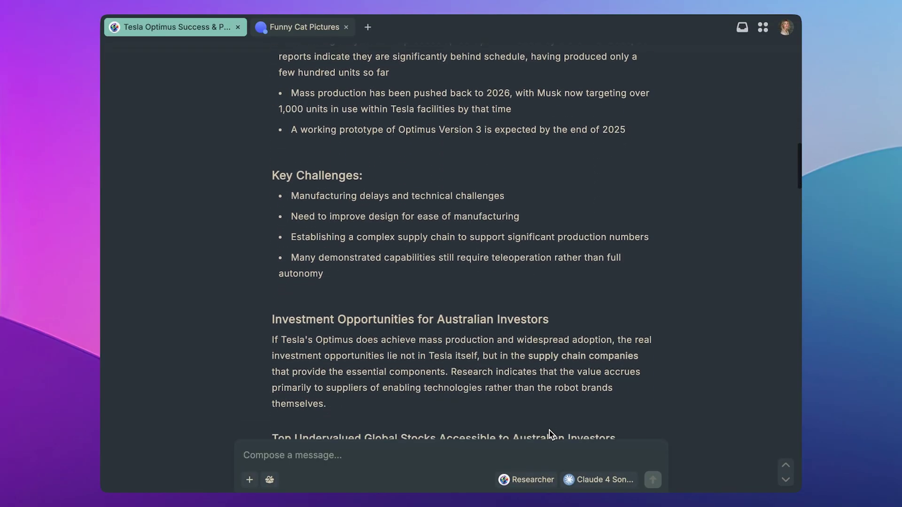
scroll(500, 405, "down", 3)
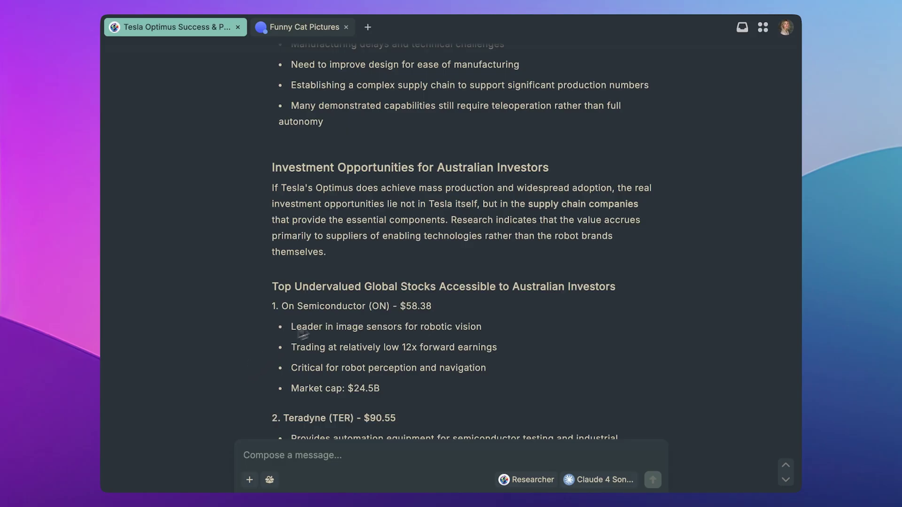
scroll(366, 316, "down", 1)
scroll(372, 315, "down", 3)
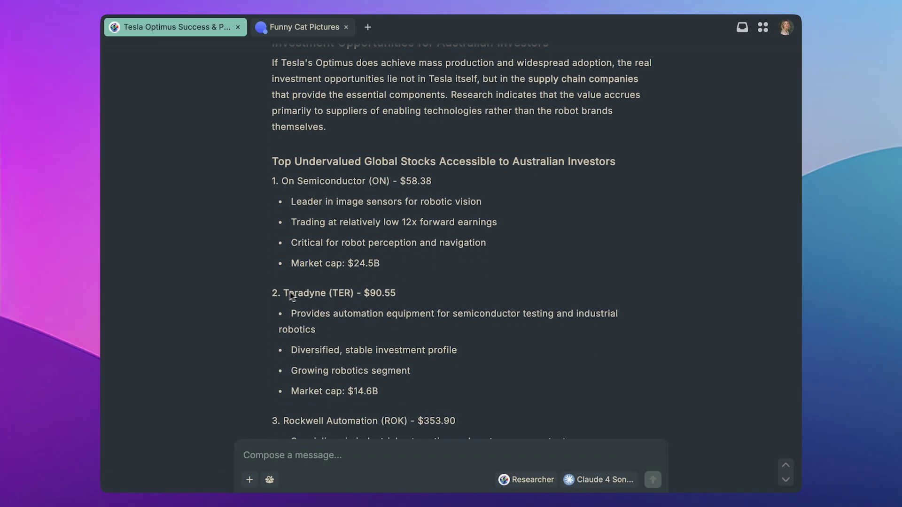
scroll(317, 298, "down", 4)
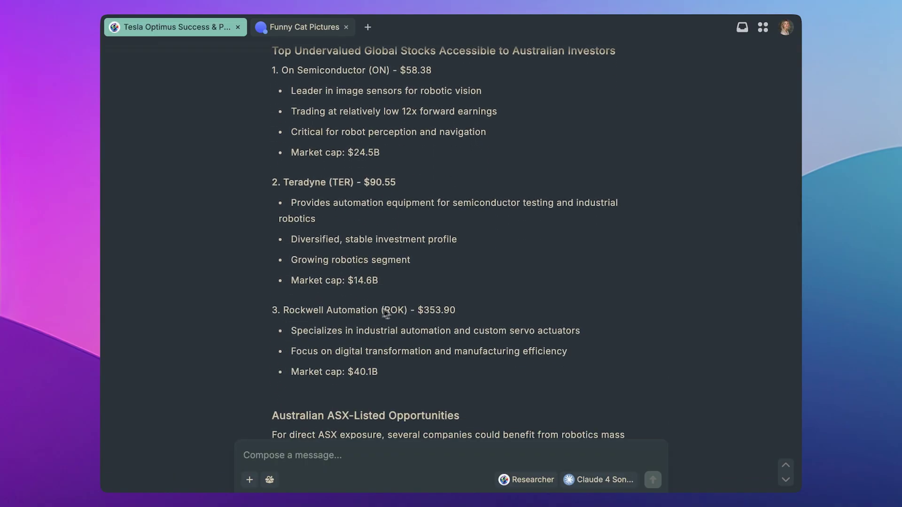
Examine the report's ASX-listed opportunities, investment strategy recommendations and list of sources used
scroll(397, 312, "down", 6)
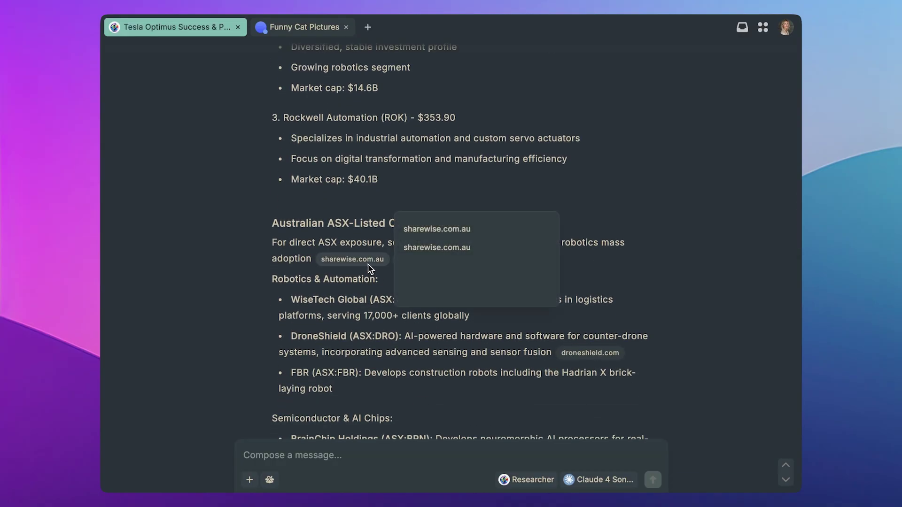
mouse_move(433, 258)
scroll(418, 329, "down", 4)
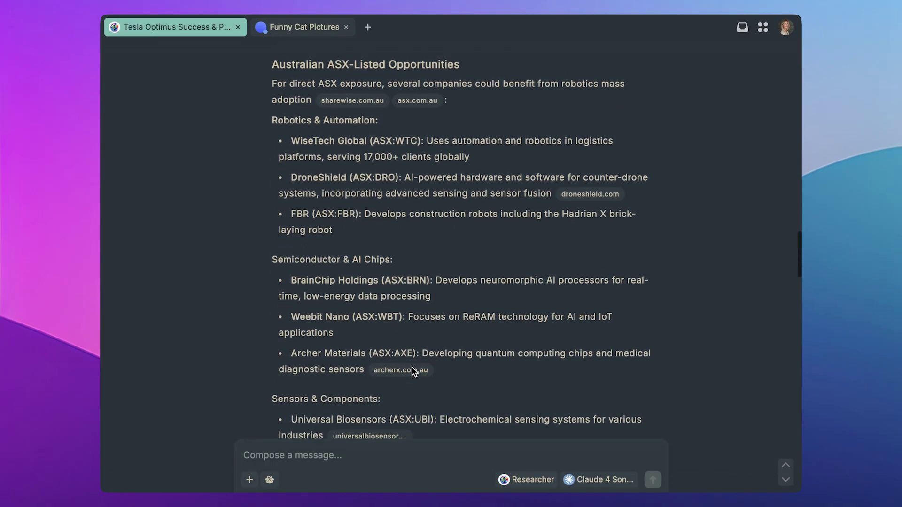
scroll(321, 338, "down", 1)
scroll(321, 338, "down", 4)
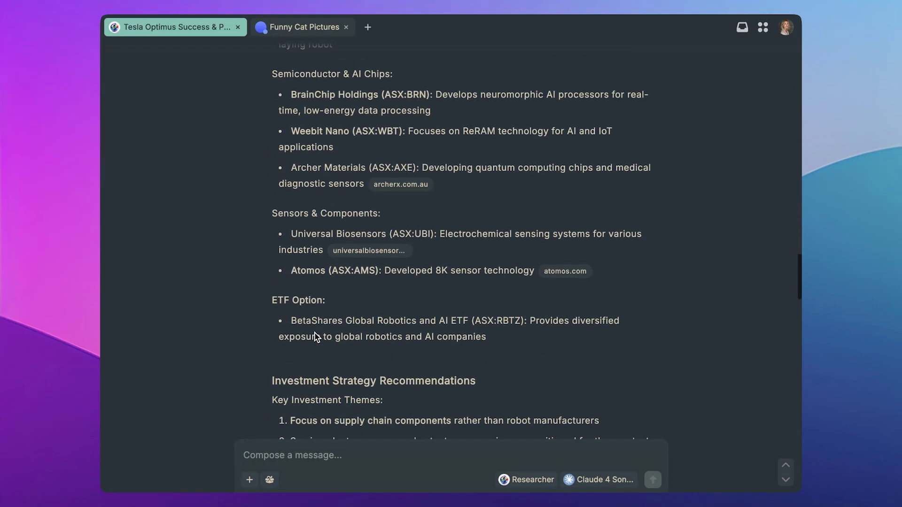
scroll(316, 338, "down", 4)
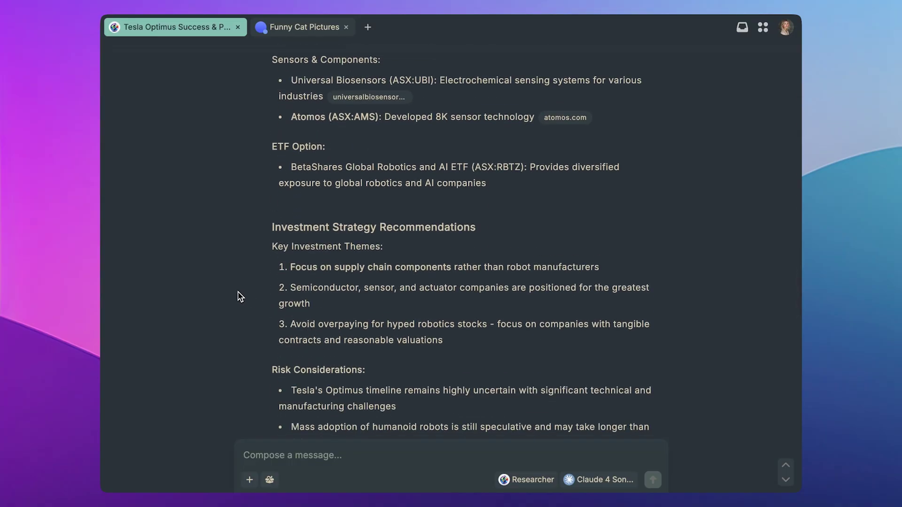
scroll(463, 235, "down", 12)
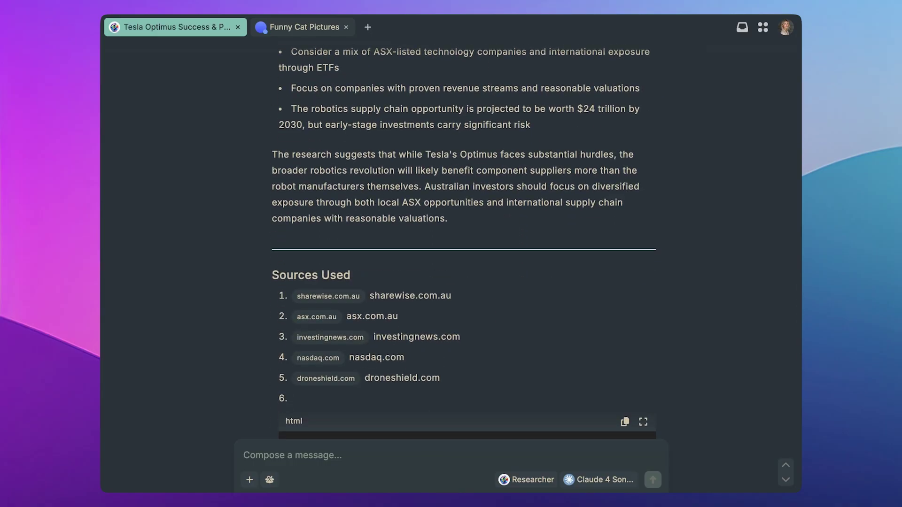
scroll(464, 245, "up", 1)
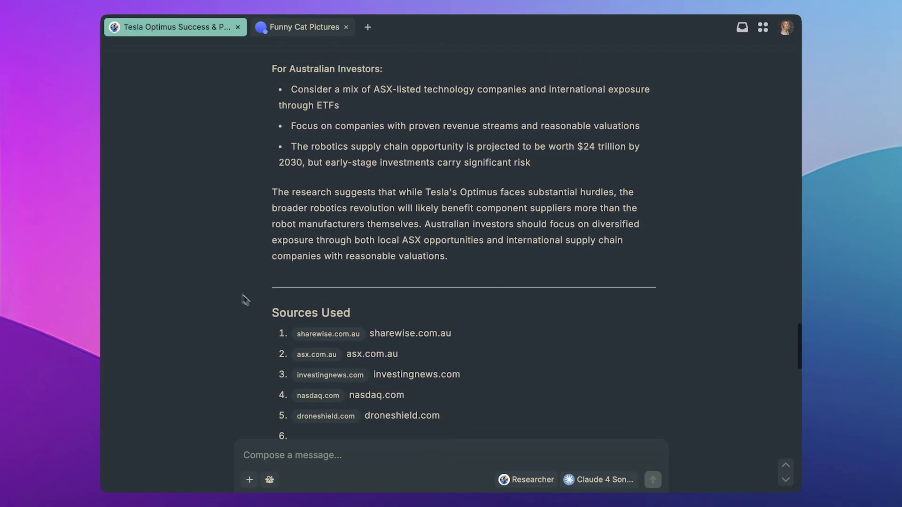
mouse_move(354, 341)
scroll(316, 175, "up", 20)
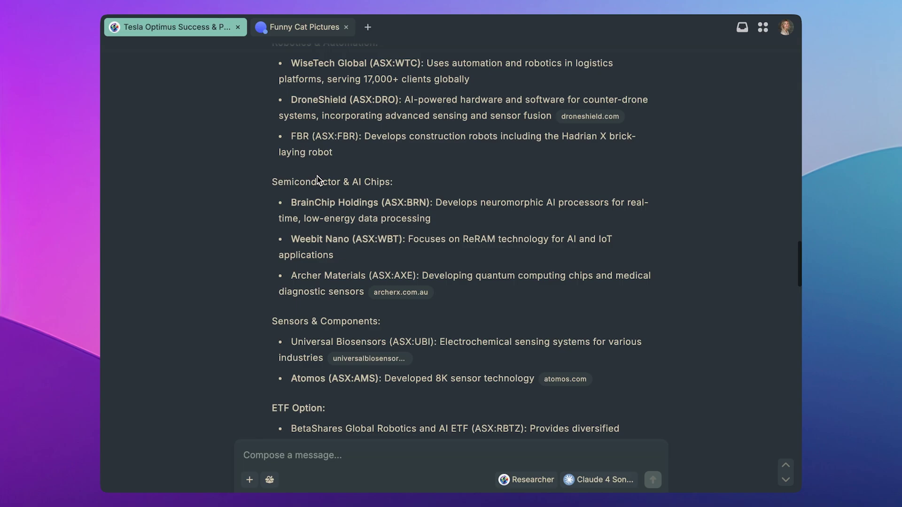
Switch to the Funny Cat Pictures session, view the business cat and chef cat images enlarged, and close the image viewer
left_click(314, 27)
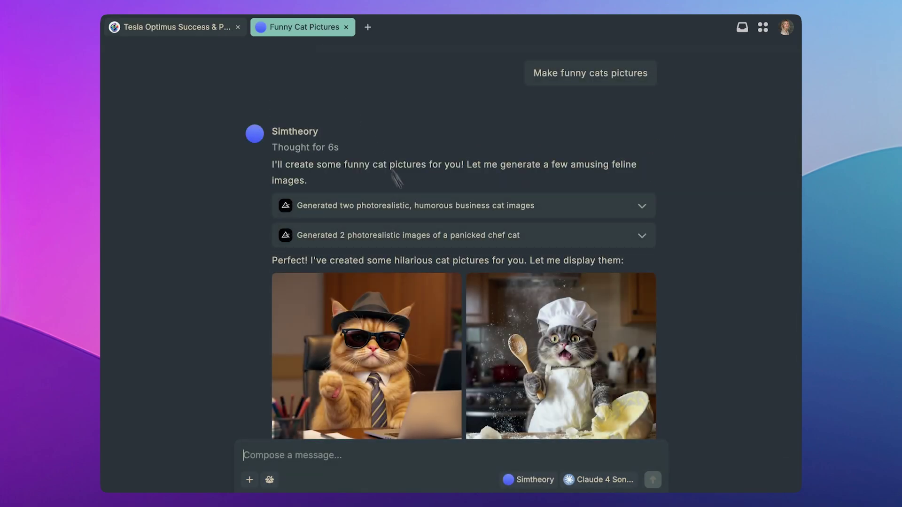
left_click(449, 367)
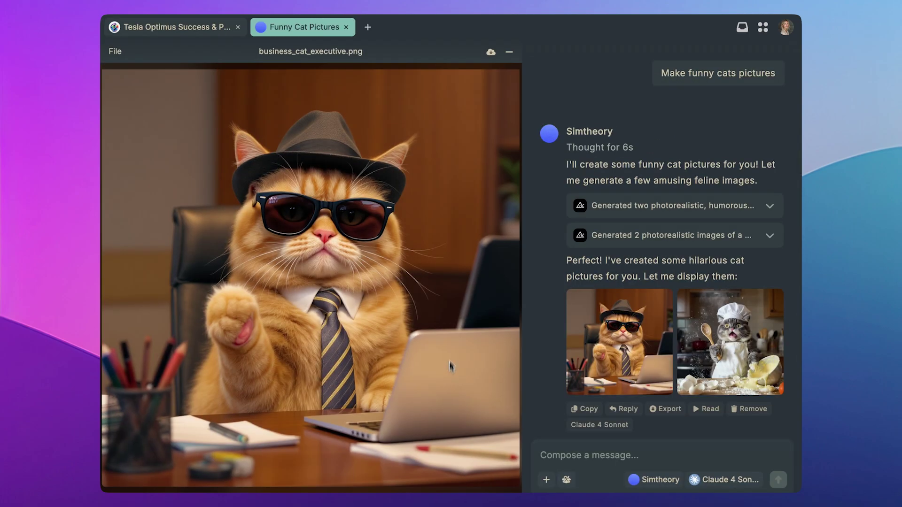
key("Right")
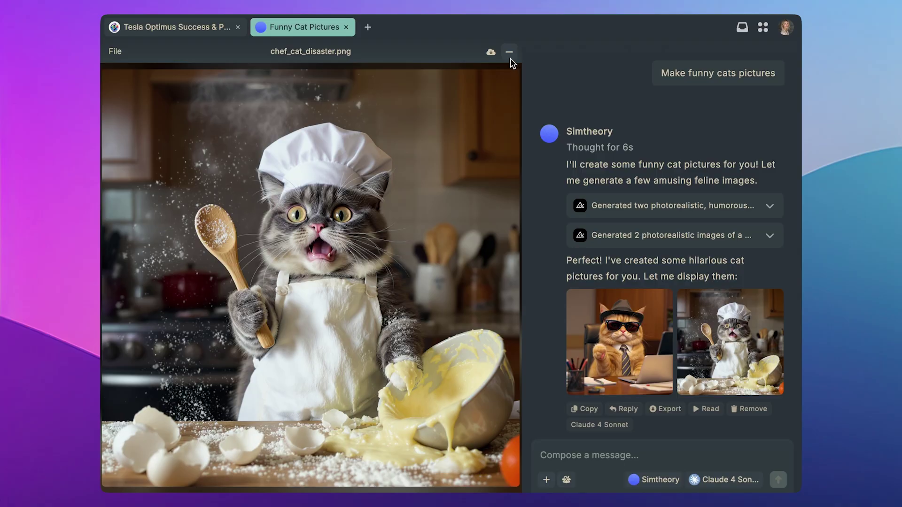
left_click(509, 54)
Return to the Tesla Optimus session and check the Researcher assistant's knowledge and instructions settings without changing them
left_click(171, 29)
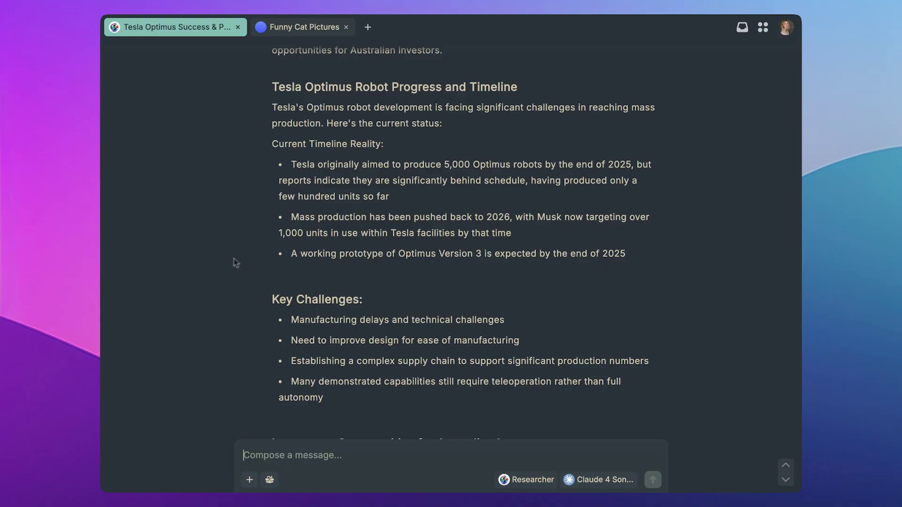
left_click(526, 479)
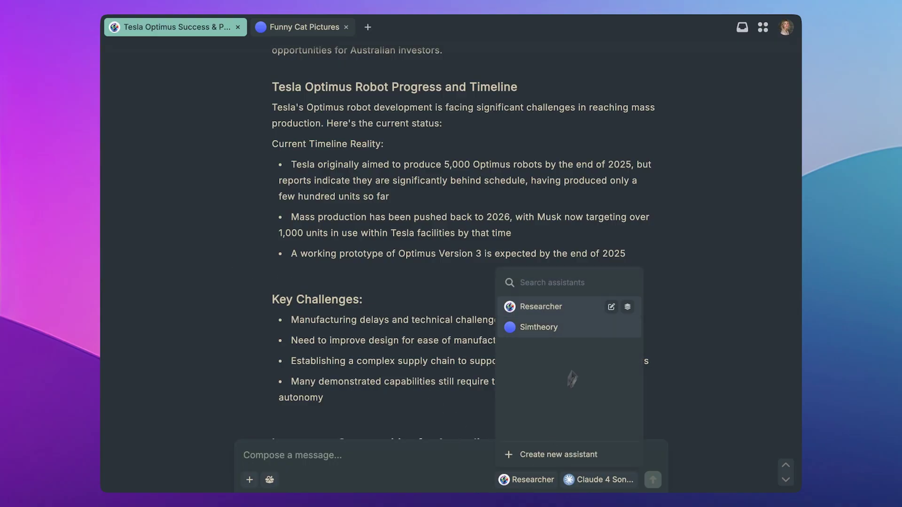
left_click(611, 307)
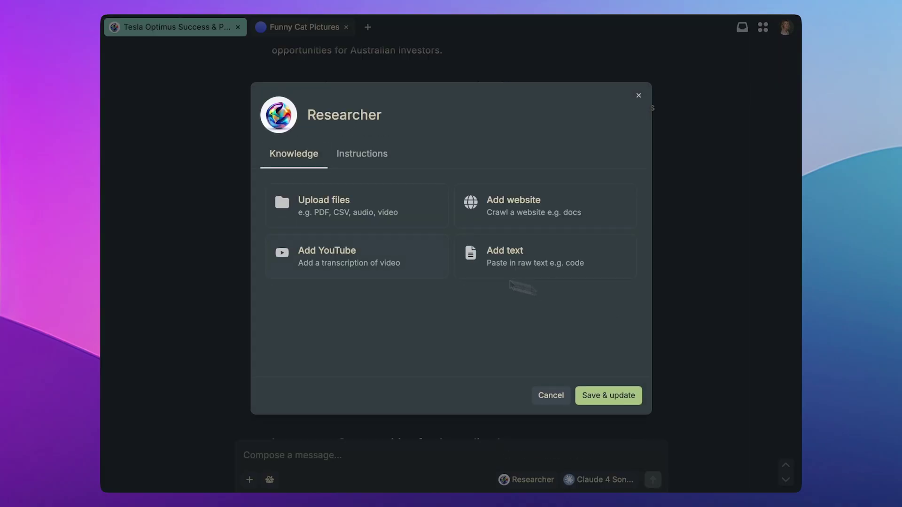
left_click(358, 155)
left_click(638, 96)
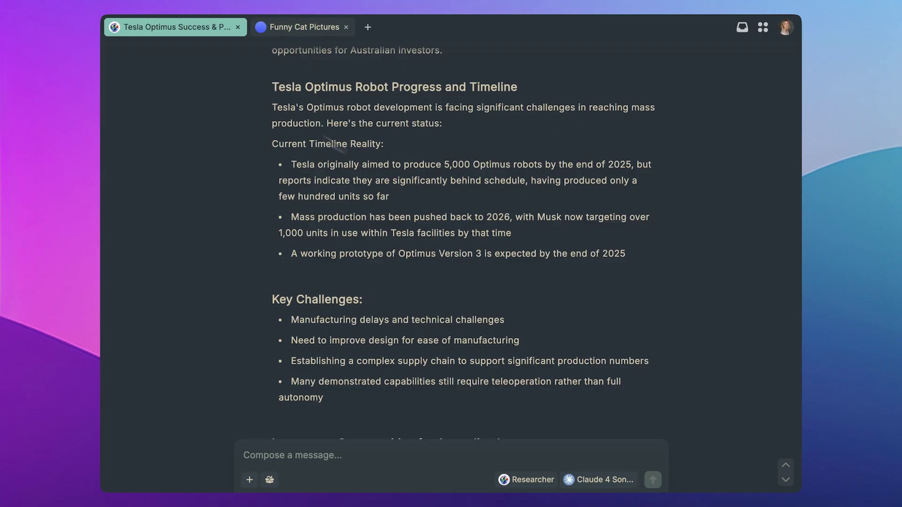
Review the original Tesla Optimus prompt, the research skills used in the response, and the report's opening sections again
scroll(347, 315, "up", 20)
scroll(345, 318, "down", 3)
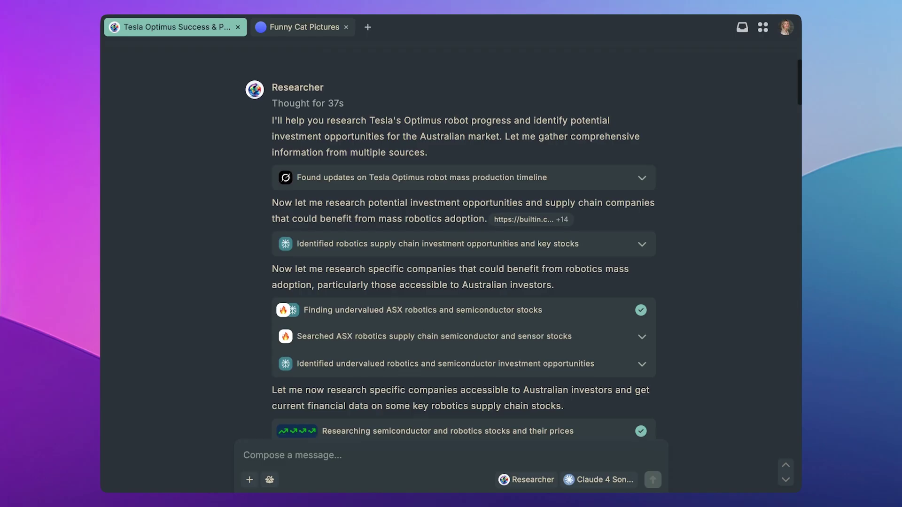
scroll(212, 359, "up", 3)
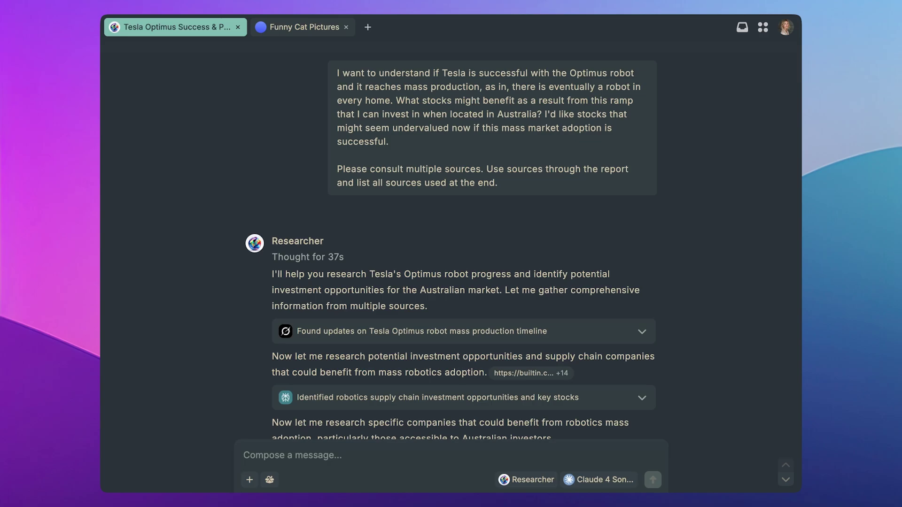
scroll(451, 244, "down", 5)
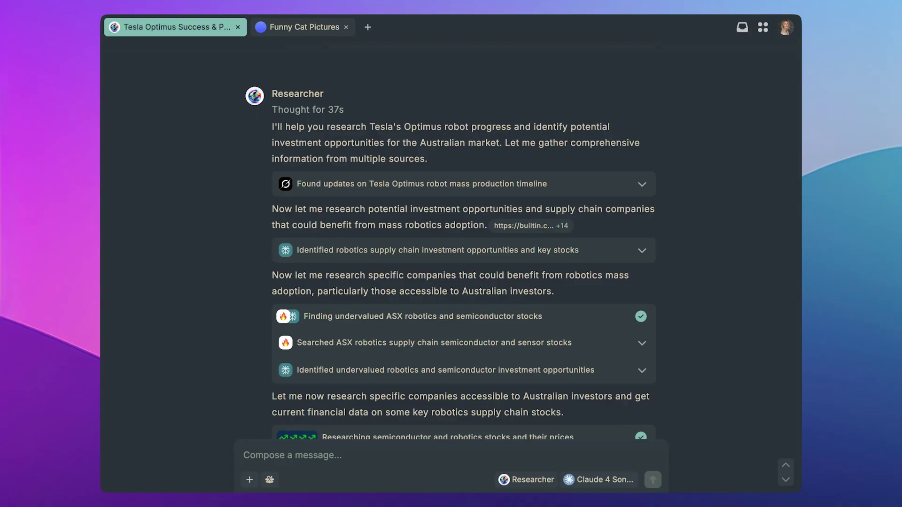
scroll(462, 242, "down", 6)
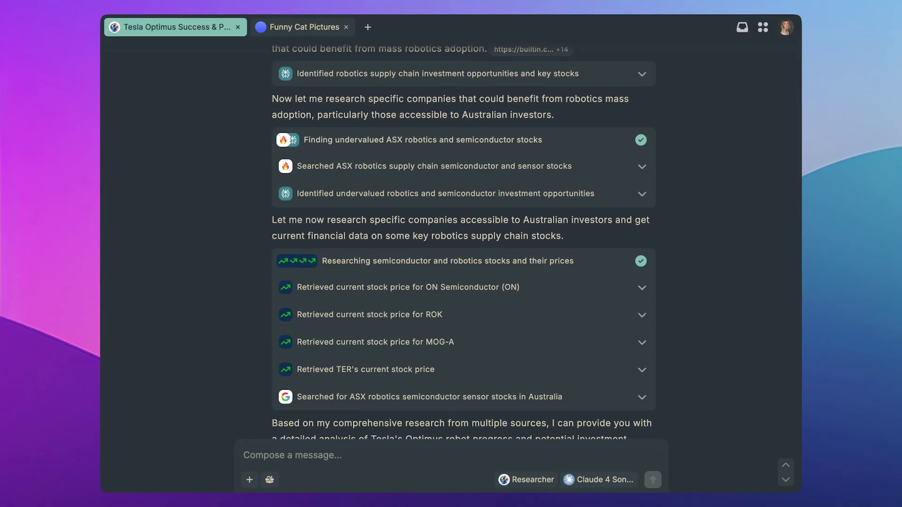
scroll(451, 242, "down", 12)
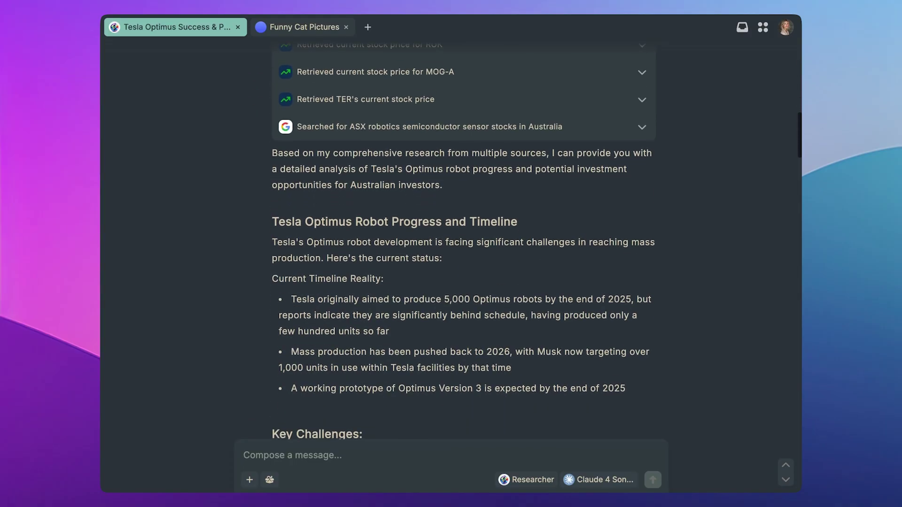
scroll(222, 226, "down", 2)
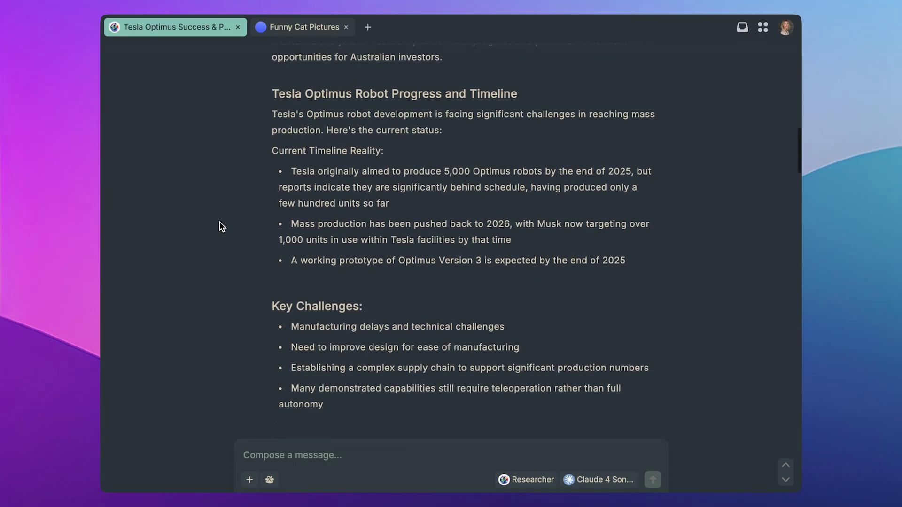